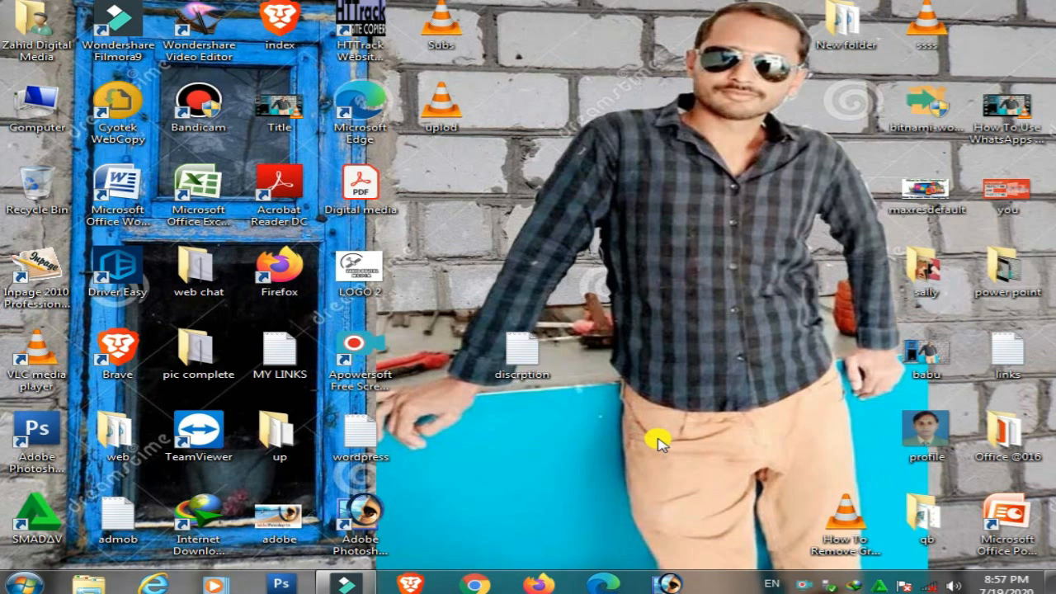
# Step: Import the uplod video from the desktop into Filmora, place it at the timeline start, and dismiss the project settings prompt
pyautogui.click(336, 584)
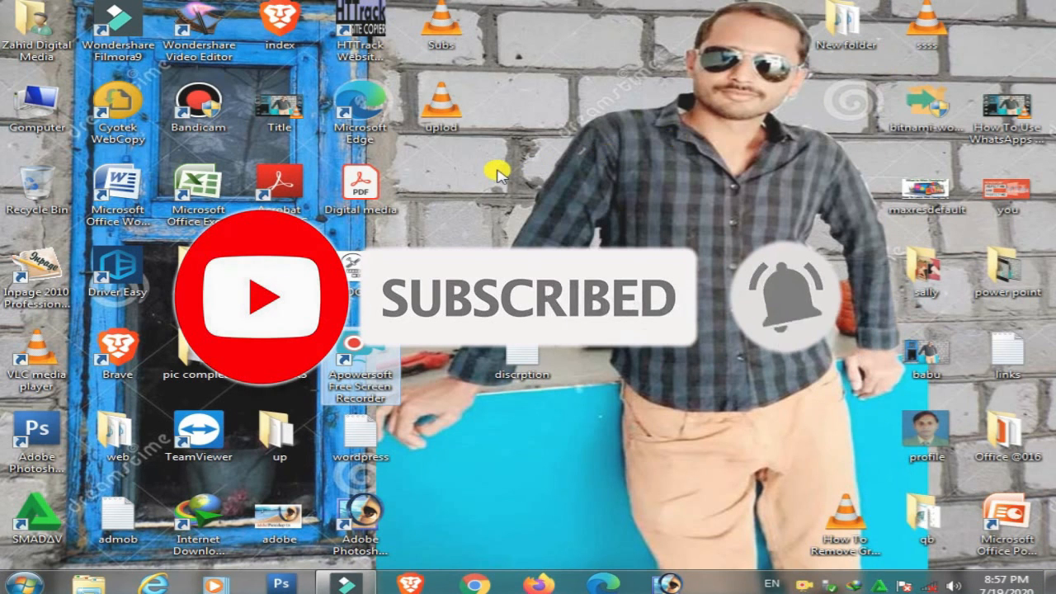
pyautogui.moveTo(440, 99); pyautogui.dragTo(300, 184)
pyautogui.moveTo(293, 135); pyautogui.dragTo(105, 492)
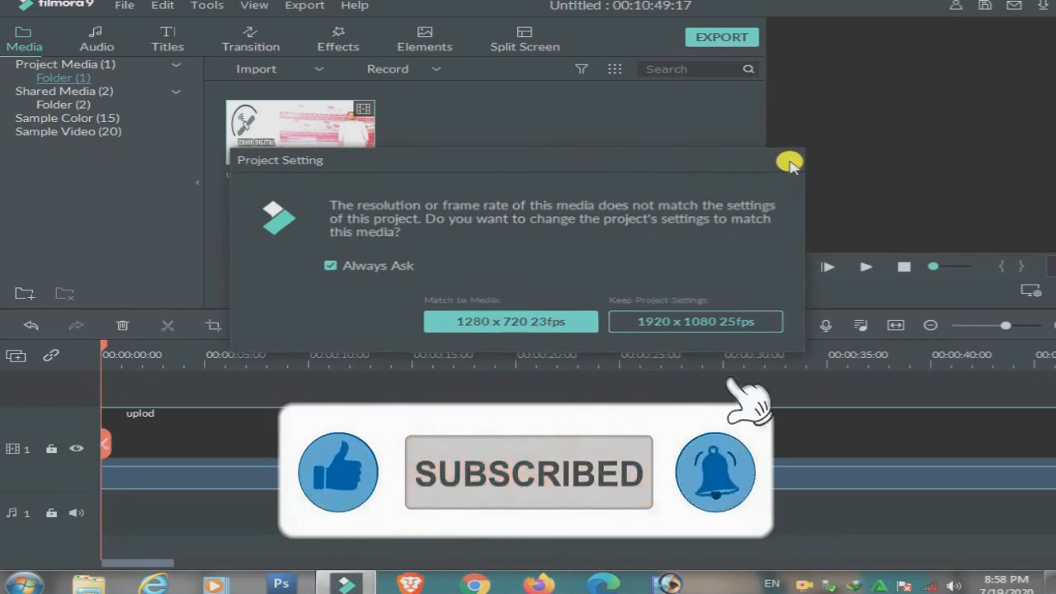
pyautogui.click(789, 164)
# Step: Split the uplod clip on the timeline at about 00:09:12
pyautogui.moveTo(104, 346); pyautogui.dragTo(976, 425)
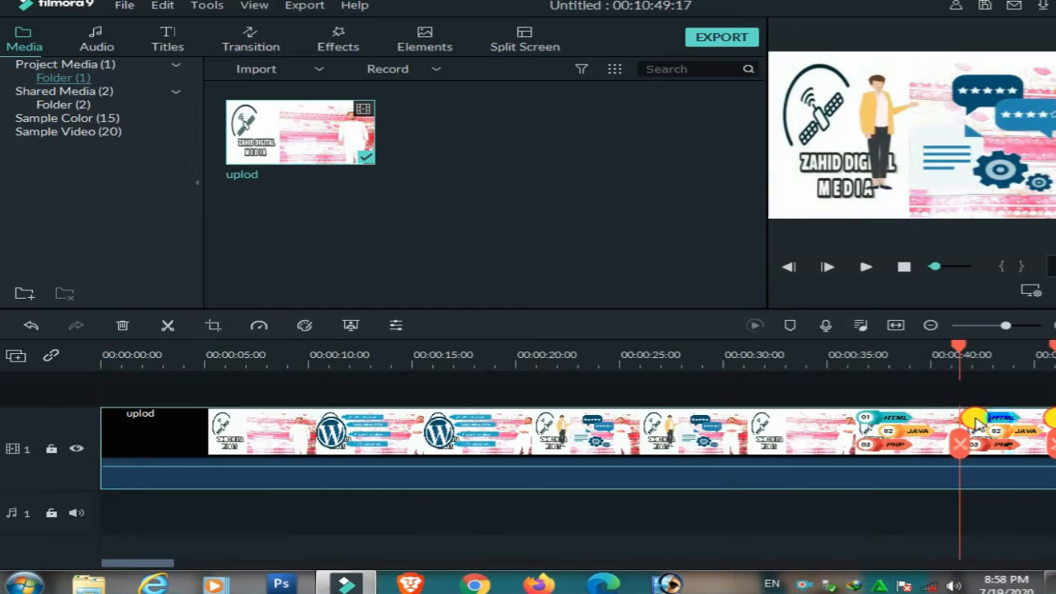
pyautogui.moveTo(136, 563); pyautogui.dragTo(255, 561)
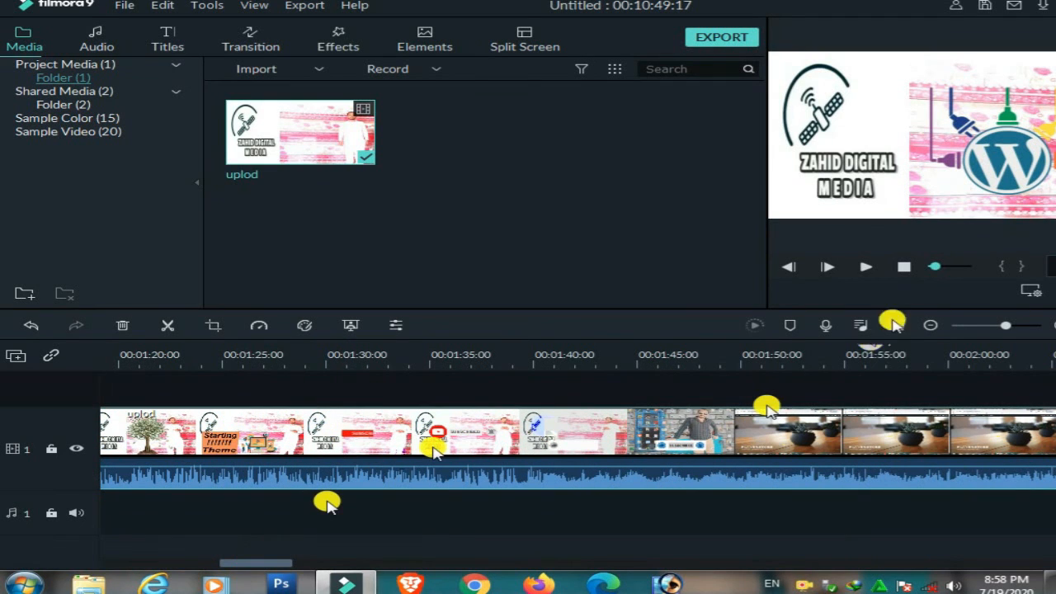
pyautogui.moveTo(1003, 327); pyautogui.dragTo(986, 329)
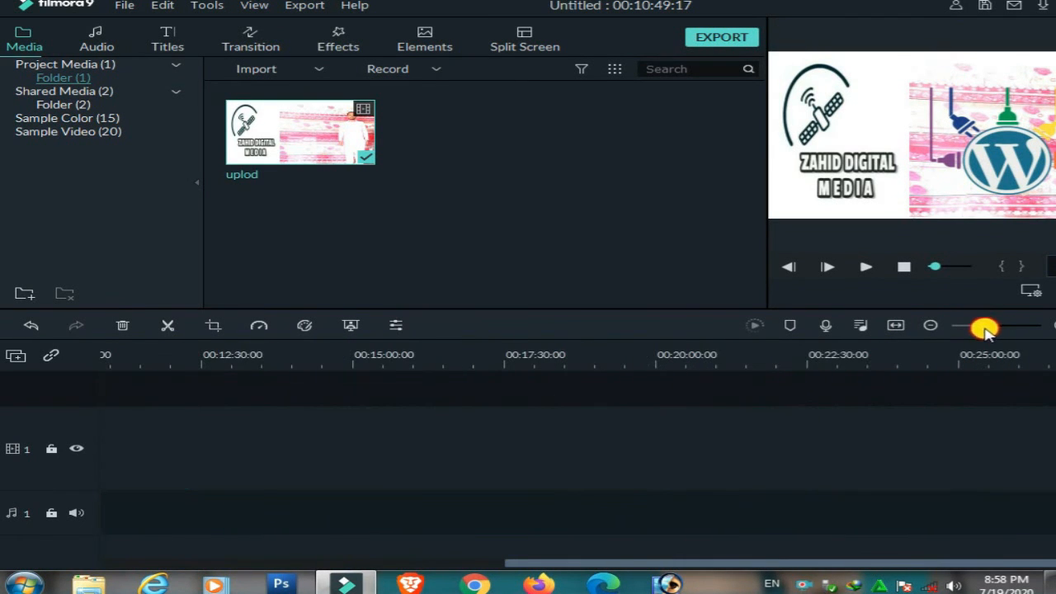
pyautogui.moveTo(698, 556); pyautogui.dragTo(294, 558)
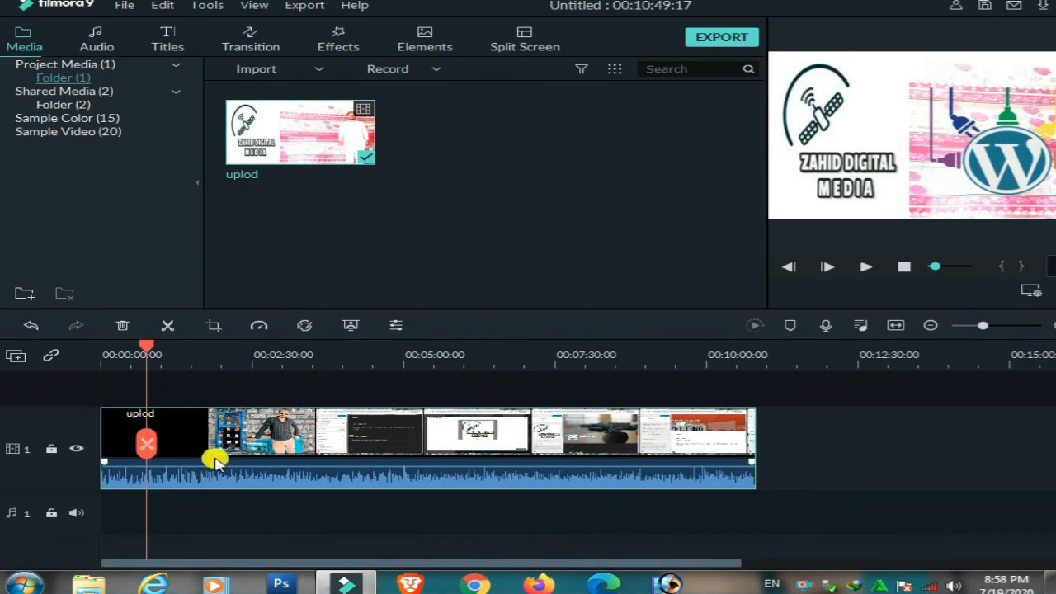
pyautogui.moveTo(146, 348); pyautogui.dragTo(660, 385)
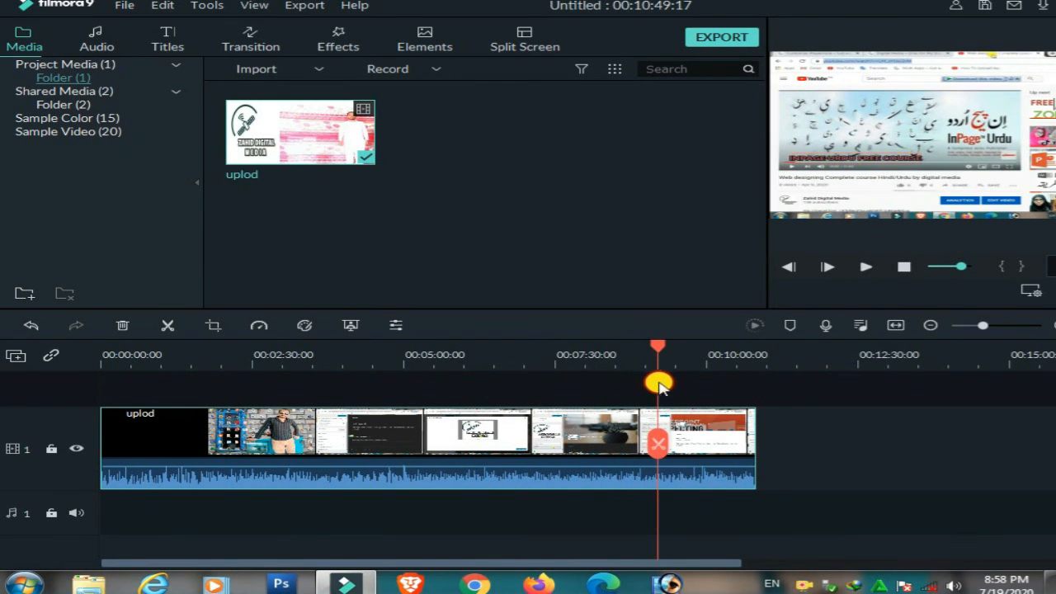
pyautogui.click(657, 444)
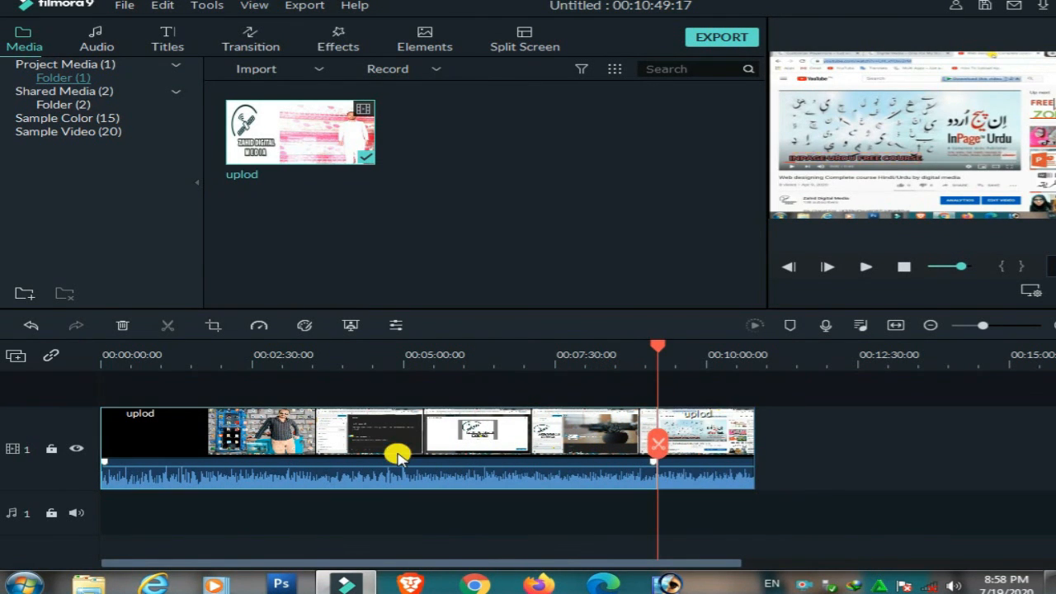
# Step: Delete the part of the clip before the split and raise the remaining clip's volume on its audio line
pyautogui.rightClick(395, 449)
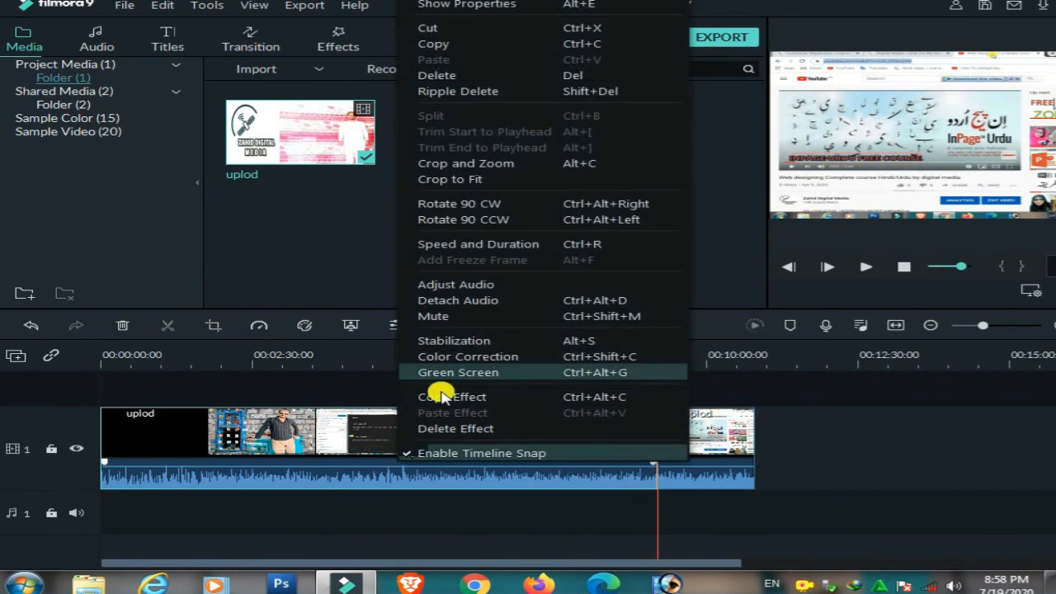
pyautogui.click(485, 76)
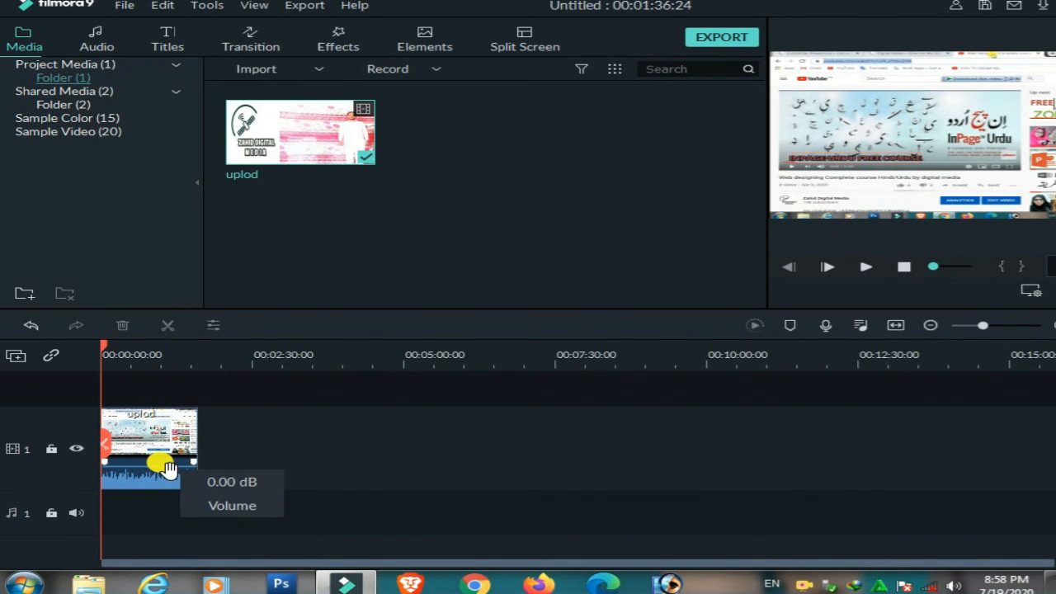
pyautogui.moveTo(168, 468); pyautogui.dragTo(167, 459)
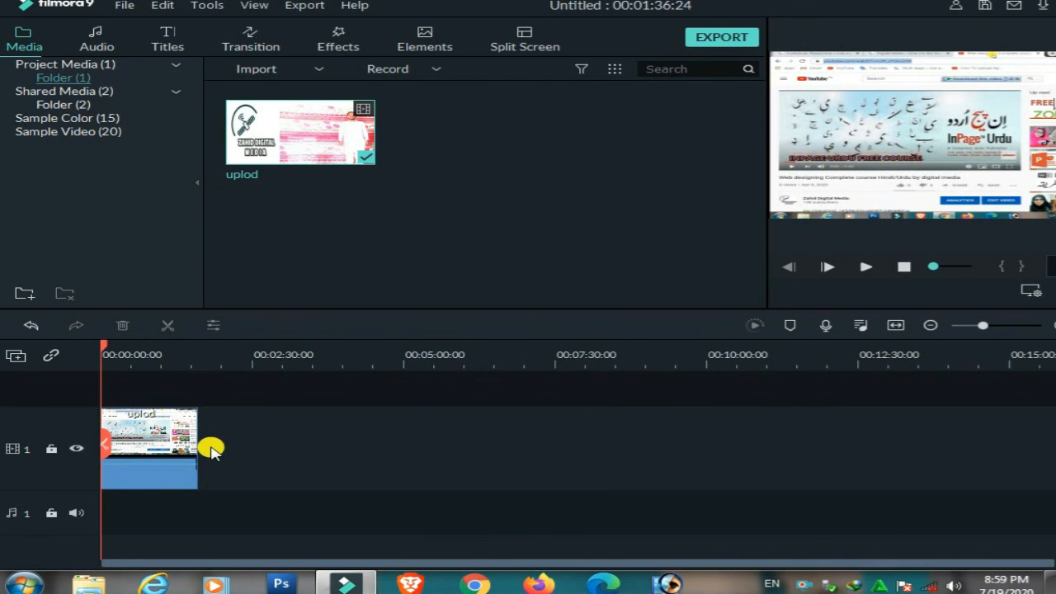
# Step: Start a local MP4 export and set its video resolution to 1280x720
pyautogui.click(714, 39)
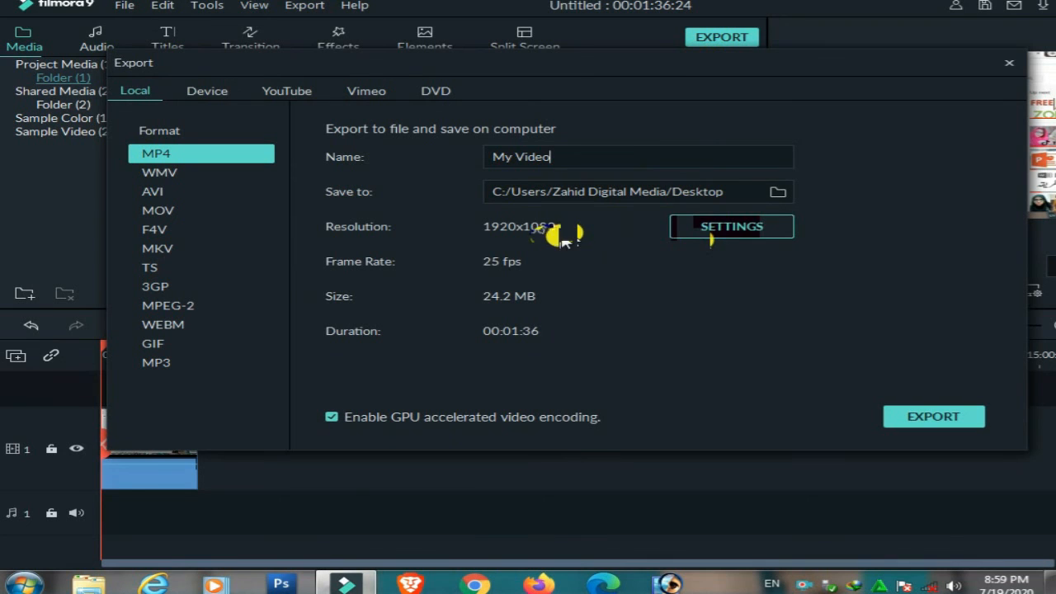
pyautogui.click(749, 228)
pyautogui.click(627, 158)
pyautogui.click(552, 241)
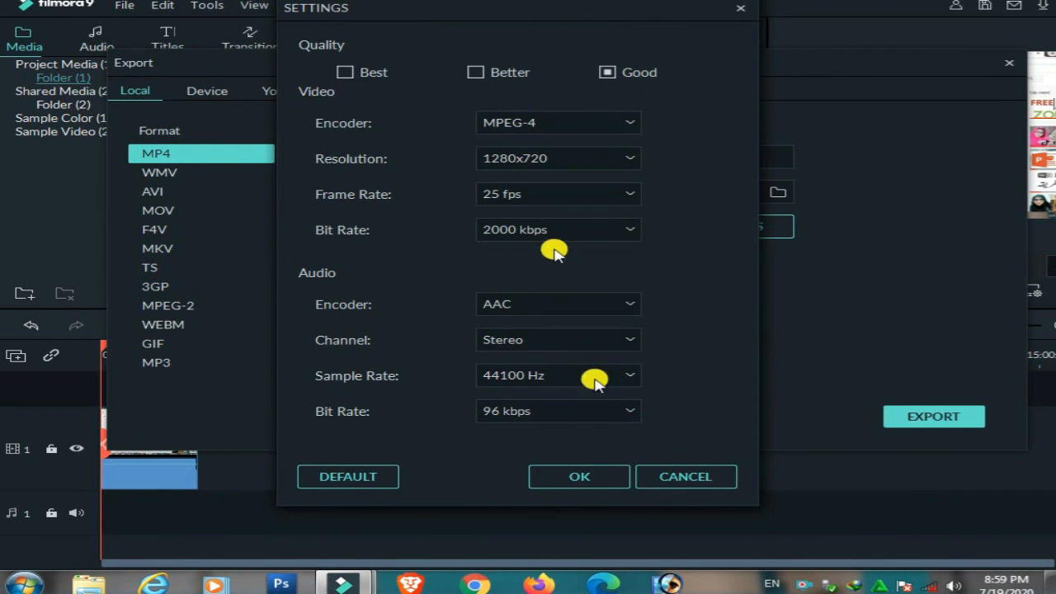
pyautogui.click(575, 476)
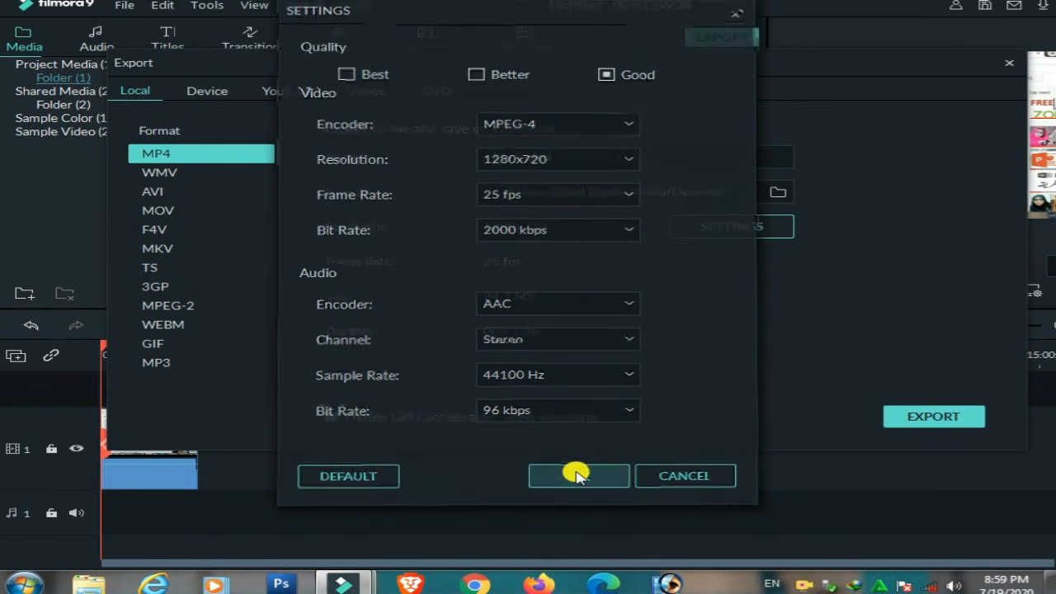
# Step: Name the output My Video 1, export it to the desktop, and close the export dialogs
pyautogui.click(594, 161)
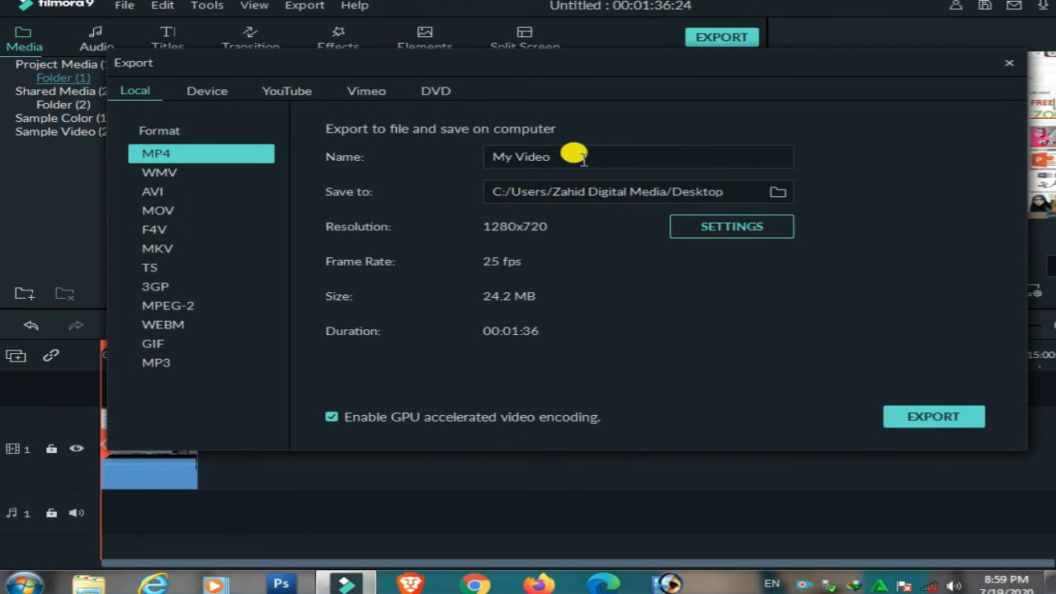
pyautogui.write('1')
pyautogui.click(914, 419)
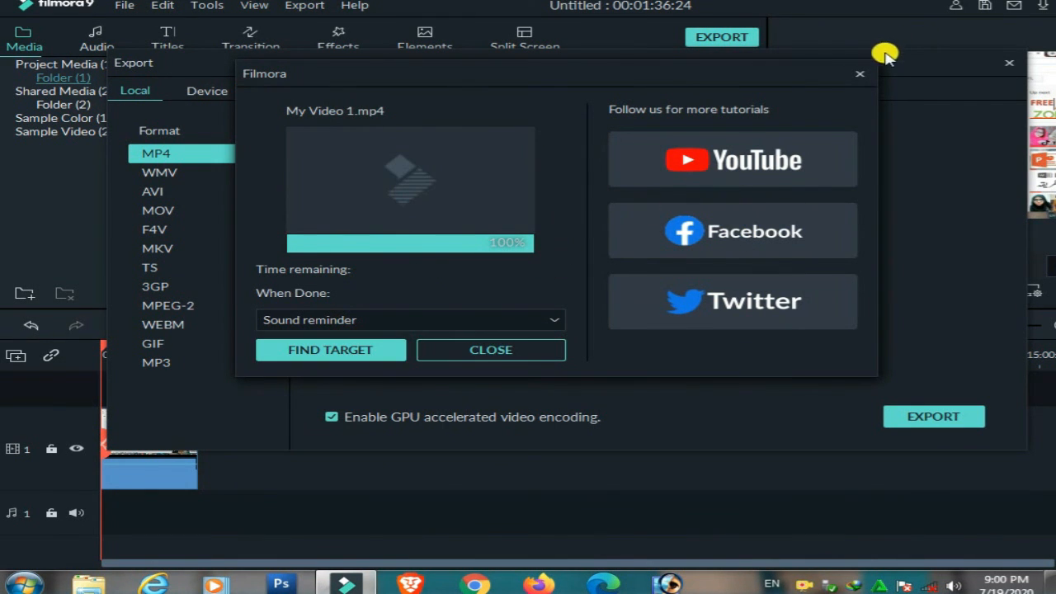
pyautogui.click(858, 73)
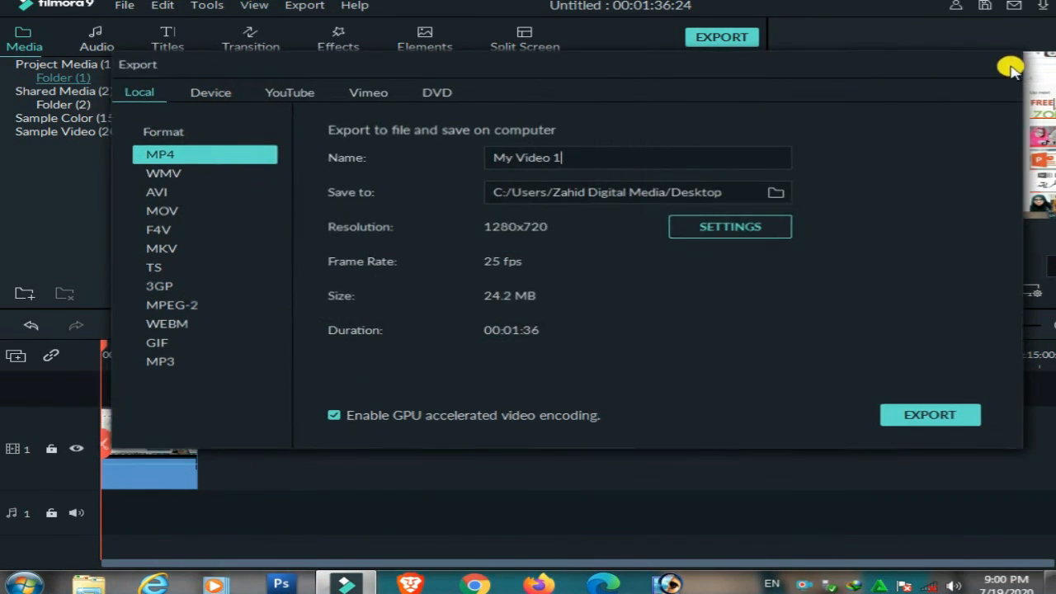
pyautogui.click(1013, 70)
# Step: Ripple-delete the clip from the timeline and delete the uplod video from the project media
pyautogui.rightClick(137, 445)
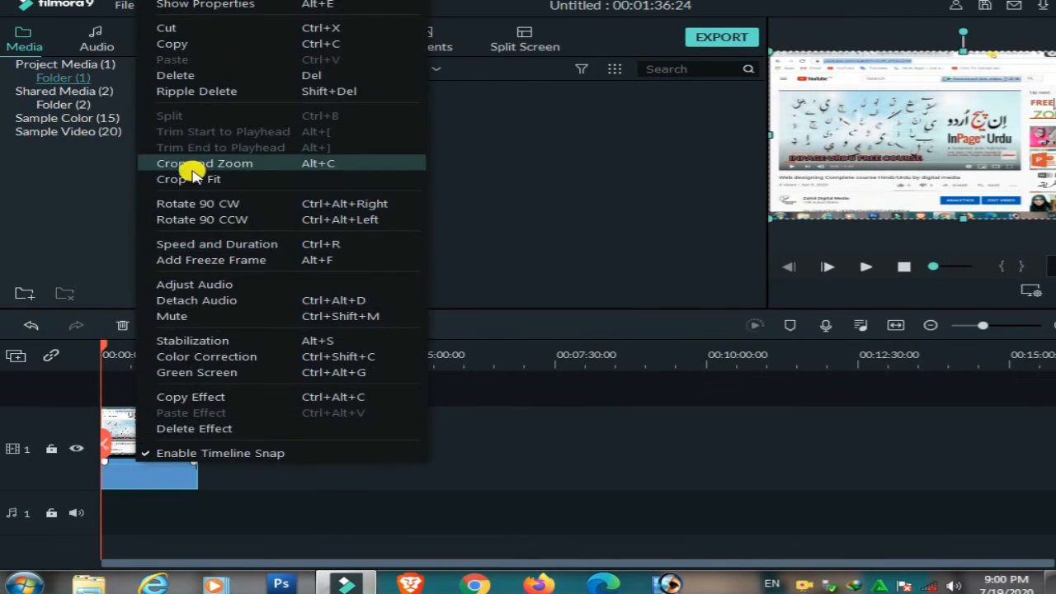
pyautogui.click(195, 89)
pyautogui.rightClick(299, 137)
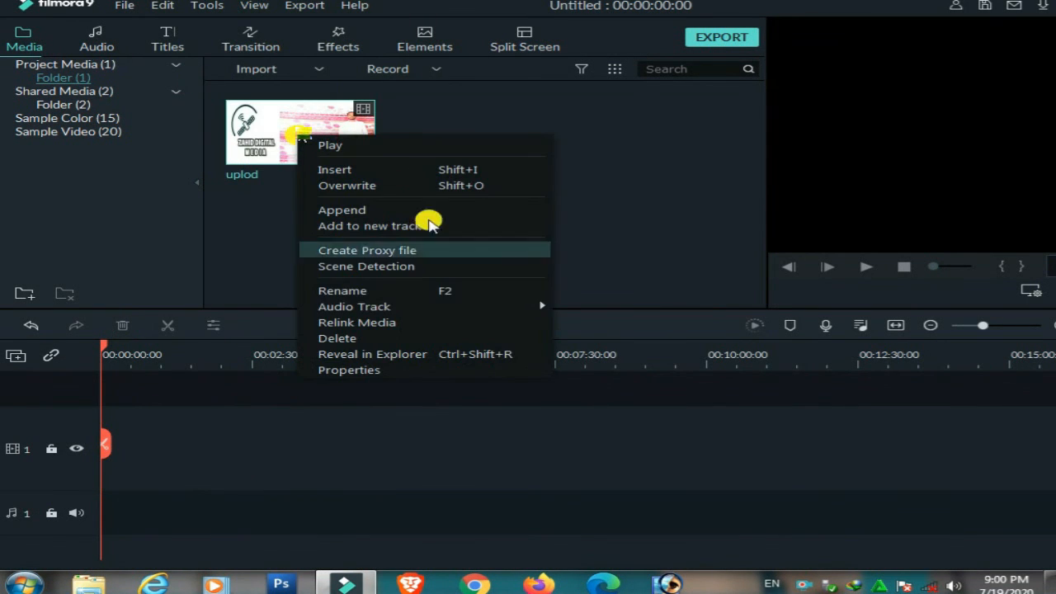
pyautogui.click(375, 337)
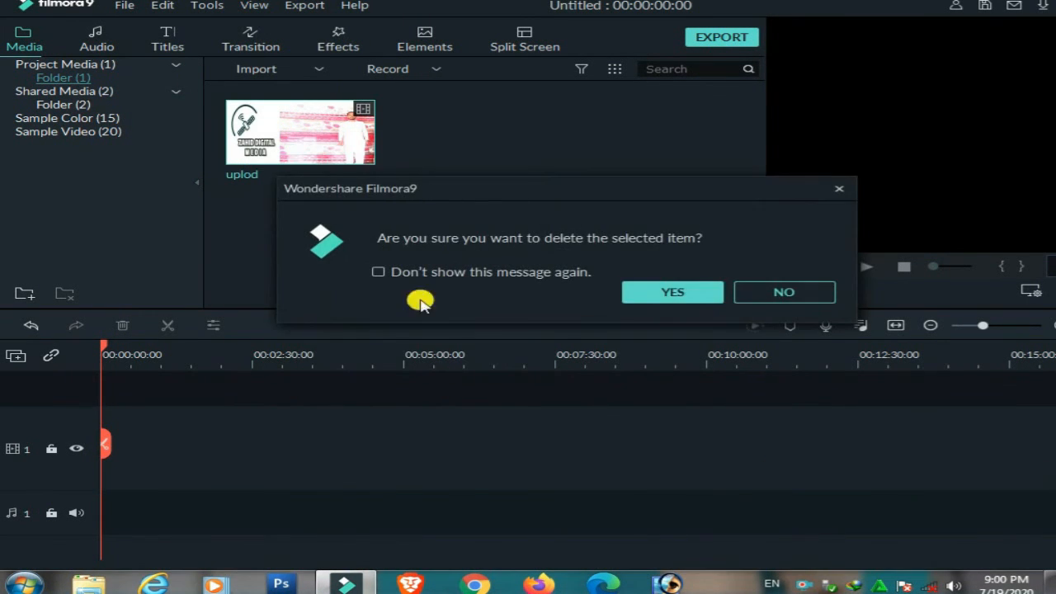
pyautogui.click(672, 293)
# Step: Import My Video 1 from the desktop, place it at the timeline start, and dismiss the project settings prompt
pyautogui.click(1053, 582)
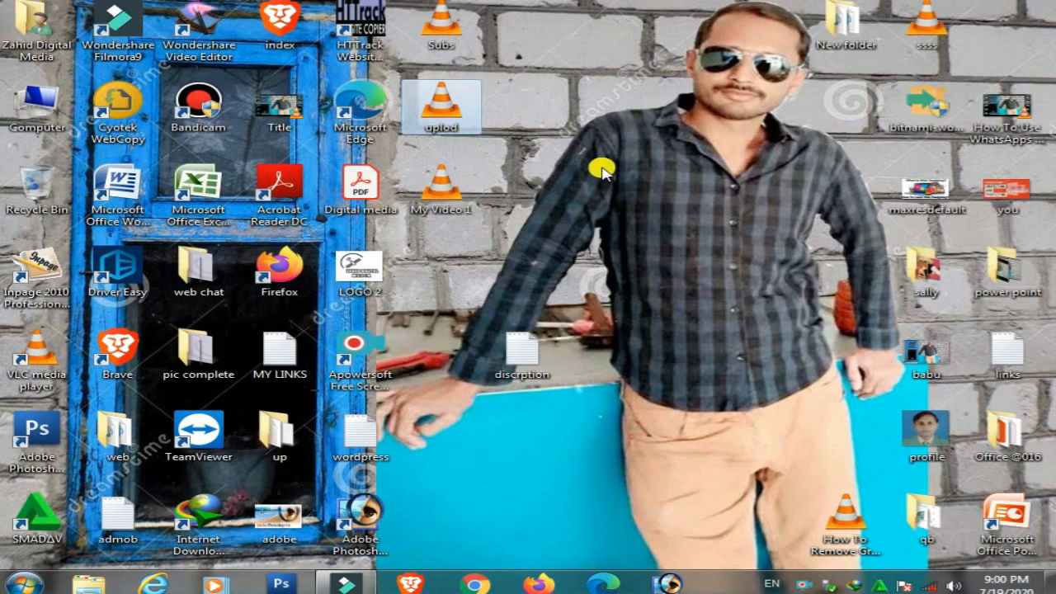
pyautogui.moveTo(442, 198); pyautogui.dragTo(285, 268)
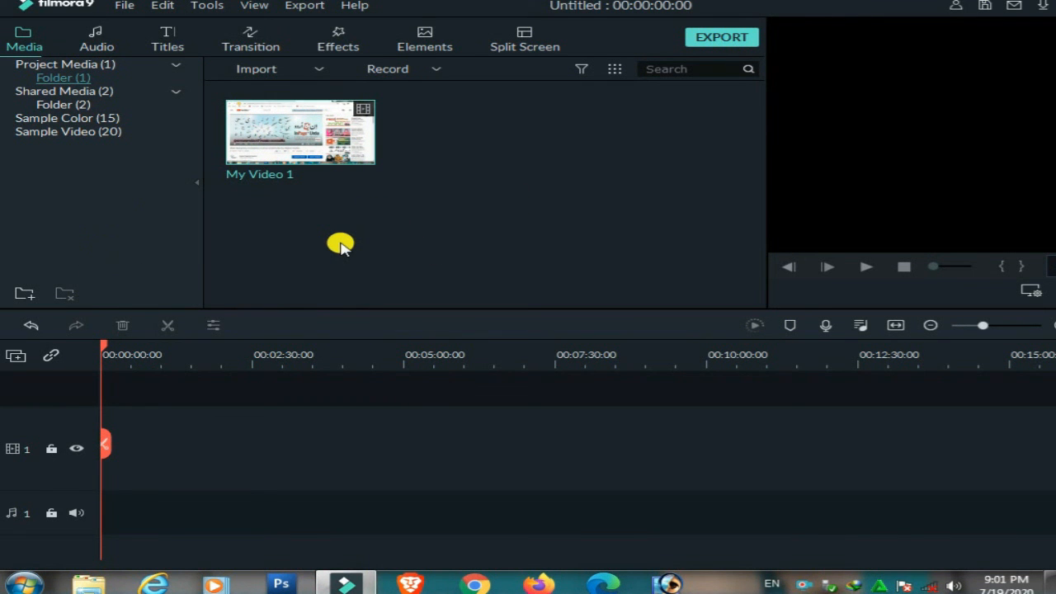
pyautogui.moveTo(259, 137); pyautogui.dragTo(118, 471)
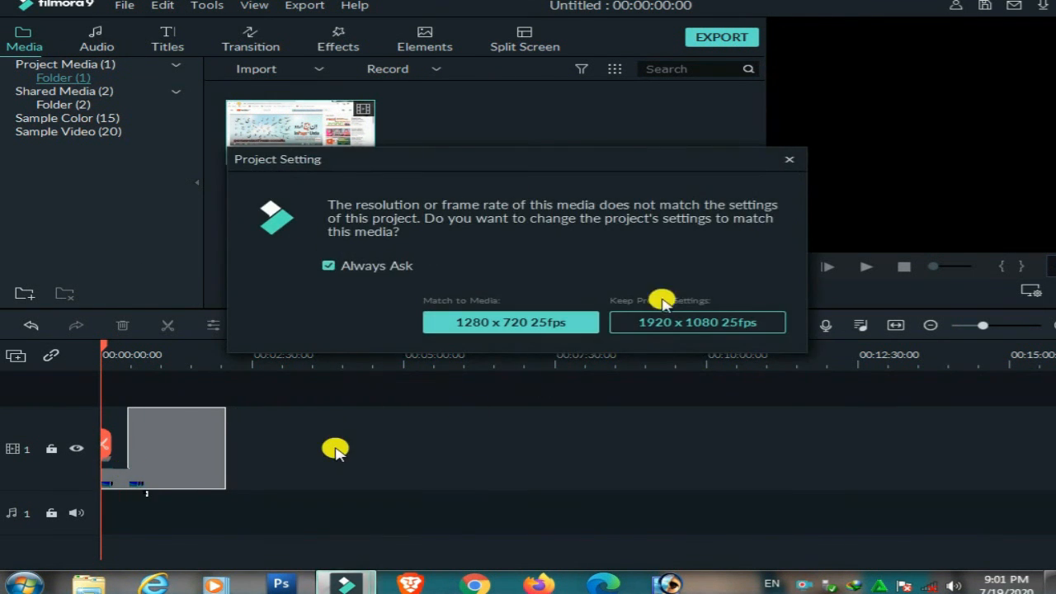
pyautogui.click(794, 160)
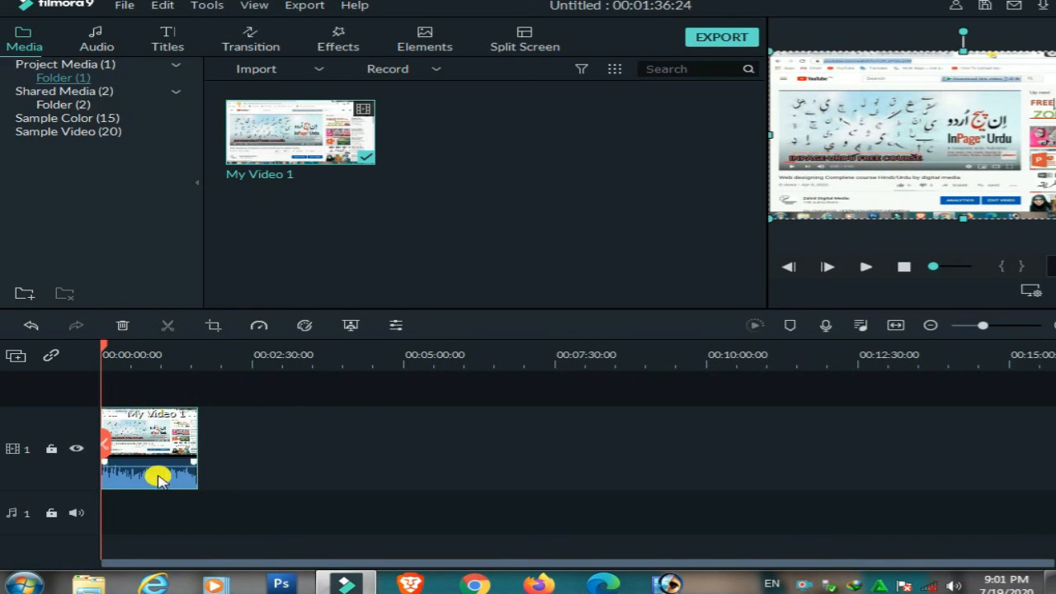
# Step: Raise the My Video 1 clip's volume on its audio line and briefly play the preview
pyautogui.moveTo(161, 479); pyautogui.dragTo(163, 456)
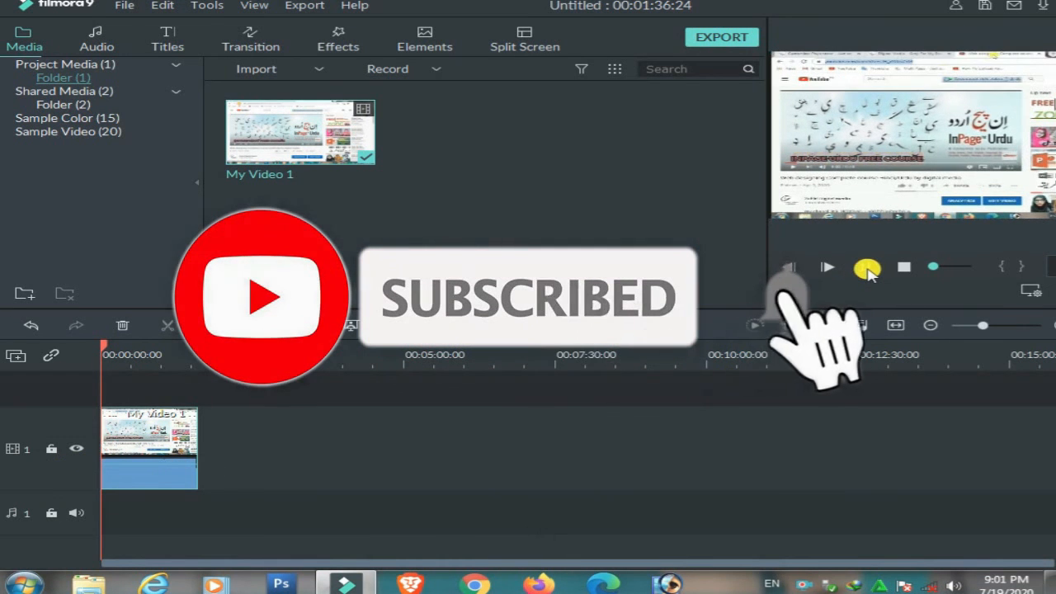
pyautogui.click(866, 268)
pyautogui.click(866, 267)
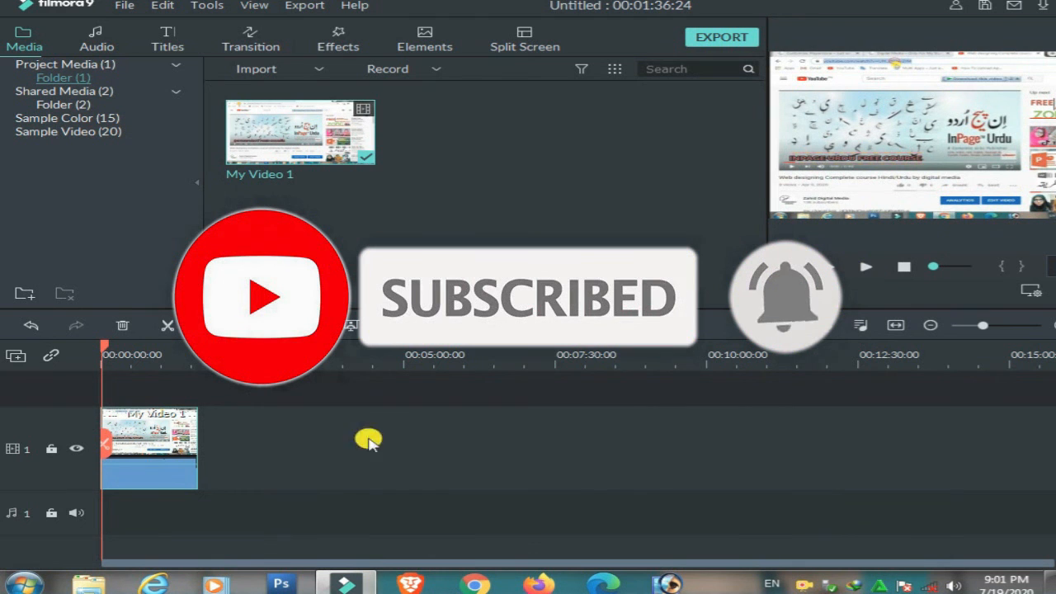
pyautogui.moveTo(146, 460)
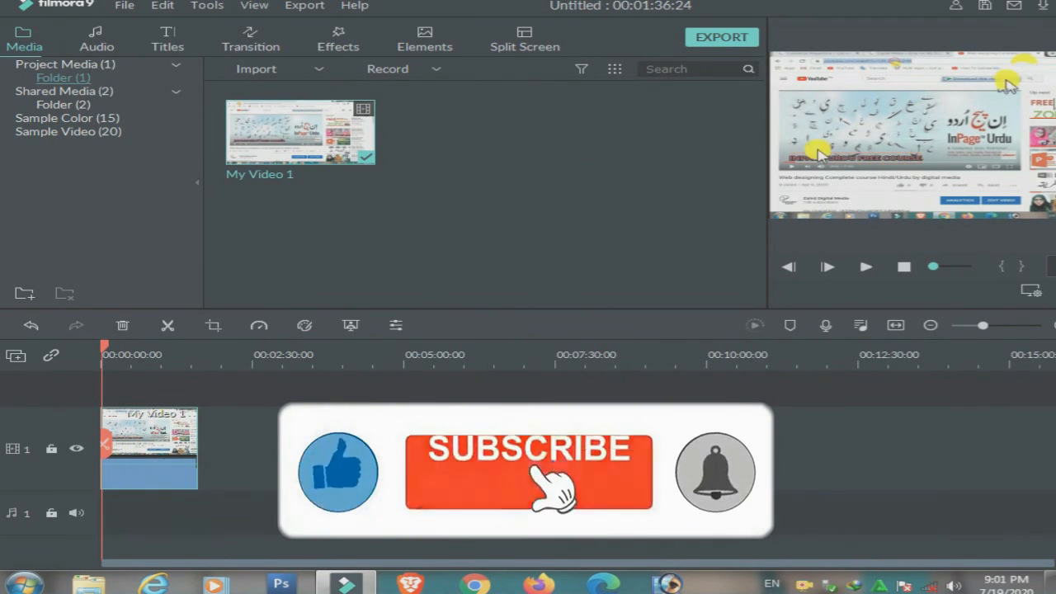
# Step: Open a local MP4 export for the louder clip and set its resolution to 1280x720
pyautogui.click(716, 38)
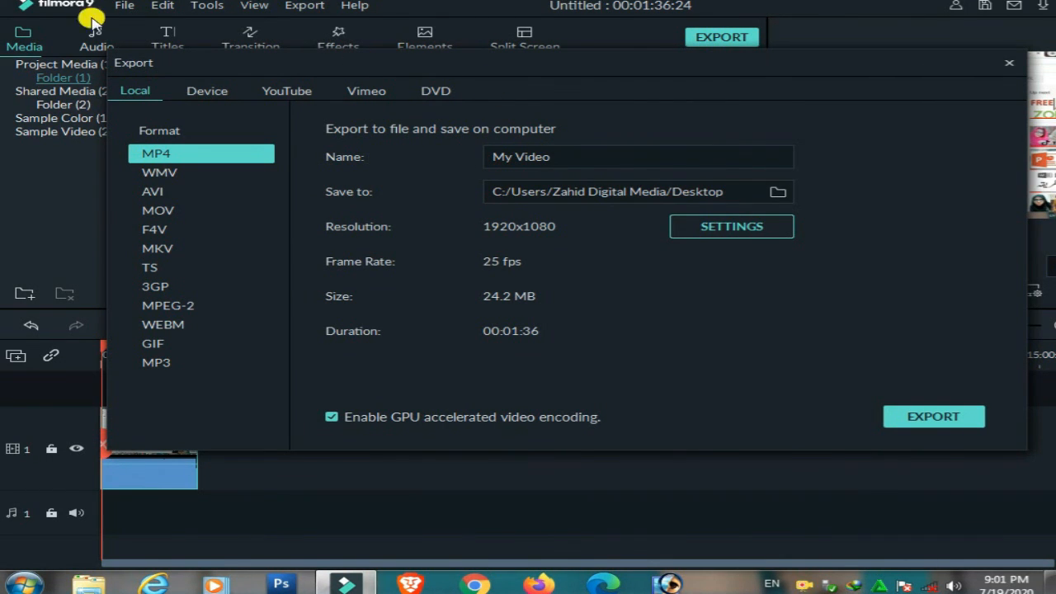
pyautogui.click(751, 229)
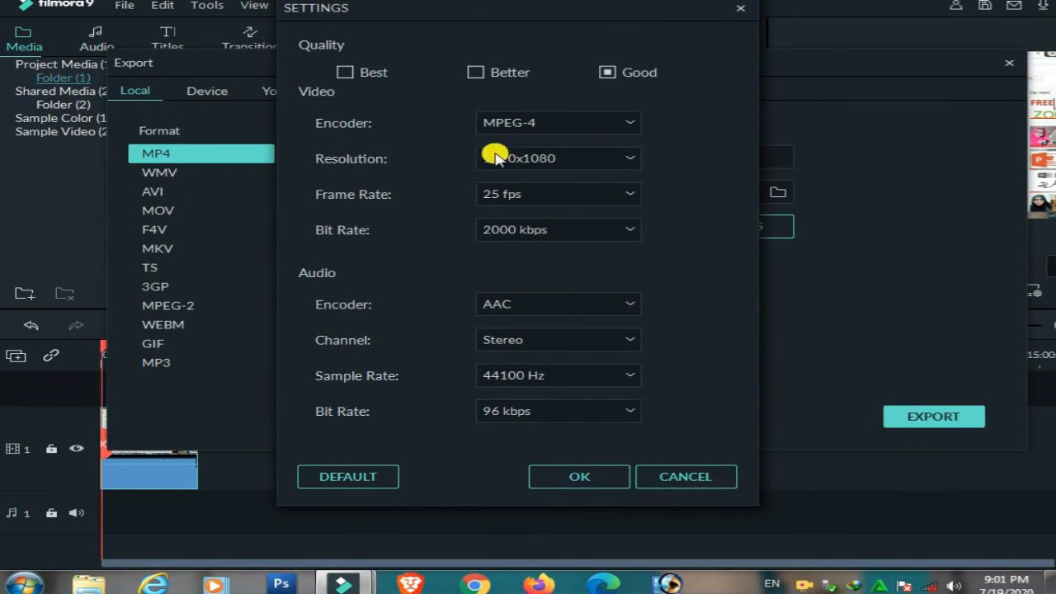
pyautogui.click(631, 159)
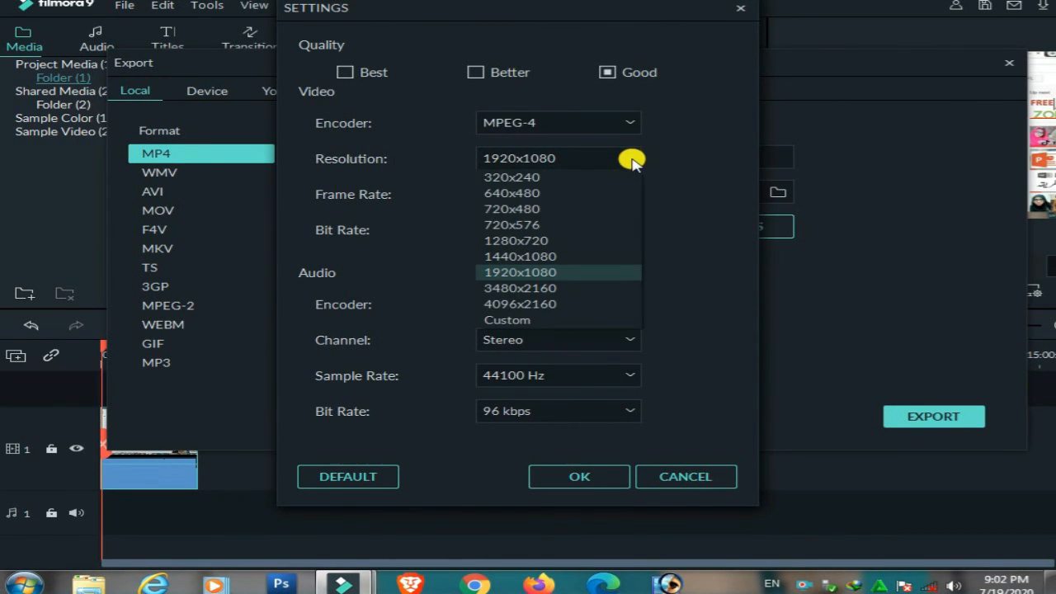
pyautogui.click(516, 241)
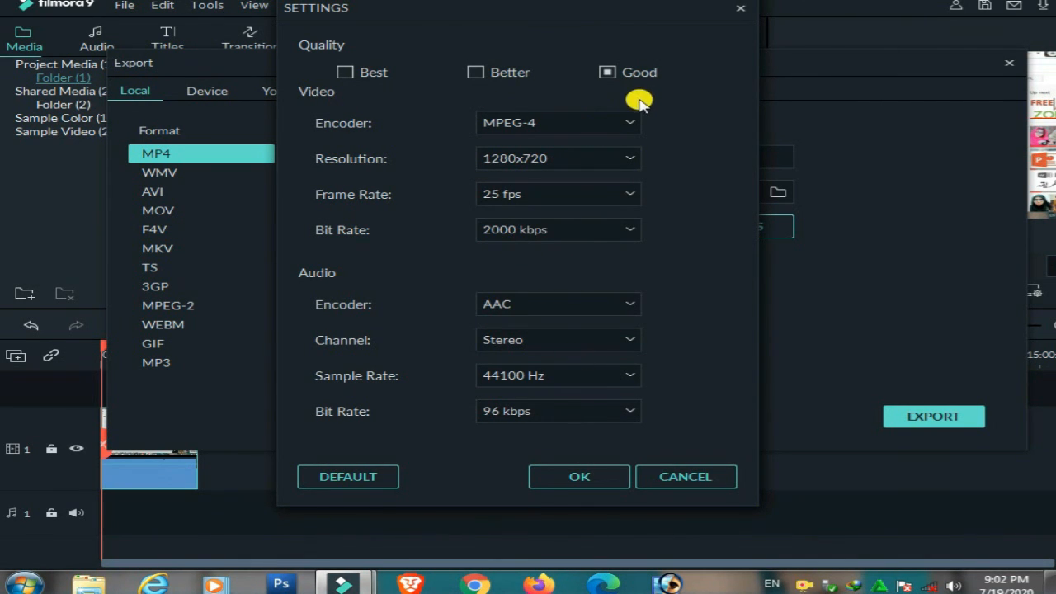
pyautogui.click(580, 482)
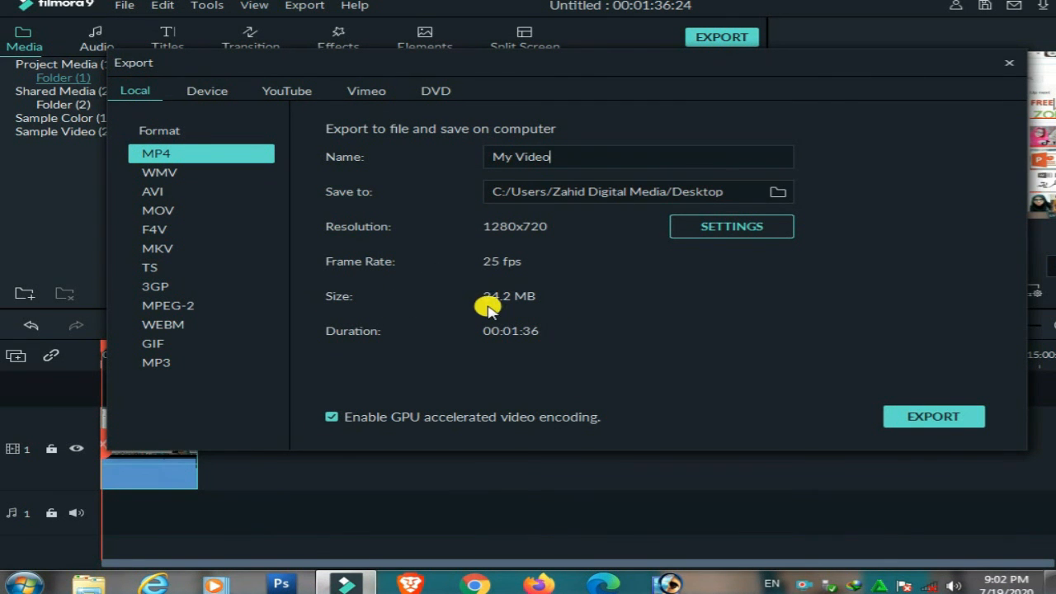
# Step: Change the export quality to Best and apply the settings
pyautogui.click(715, 229)
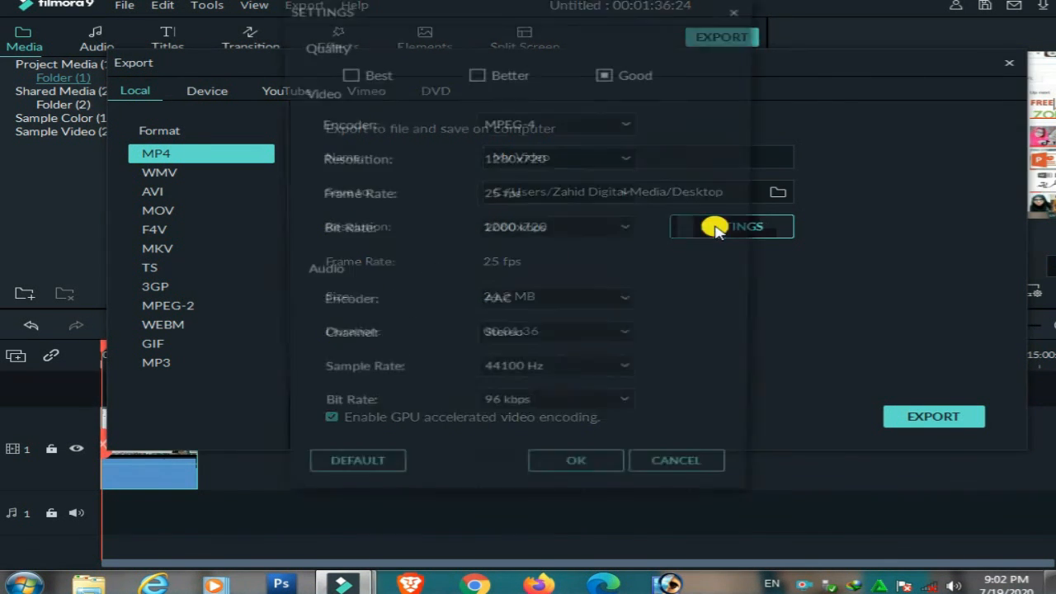
pyautogui.click(345, 73)
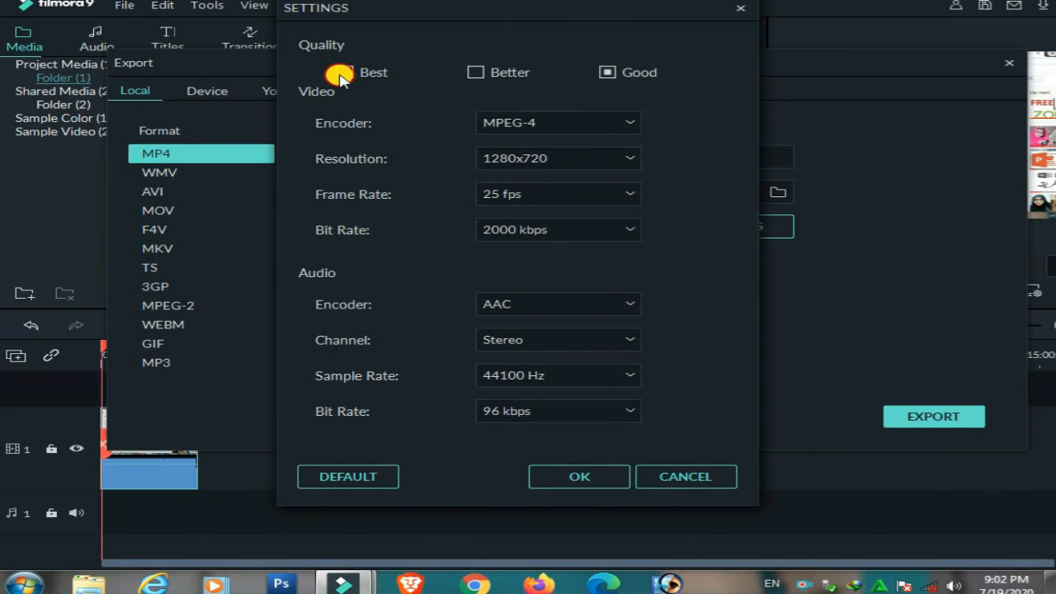
pyautogui.click(568, 484)
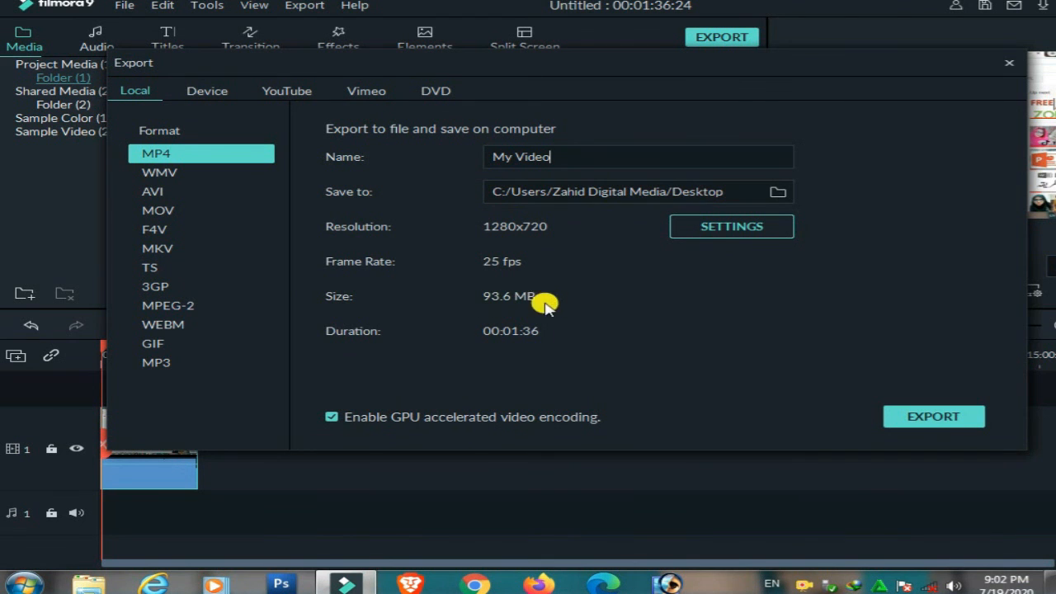
# Step: Change the MP4 export quality to Good and apply the settings
pyautogui.click(694, 232)
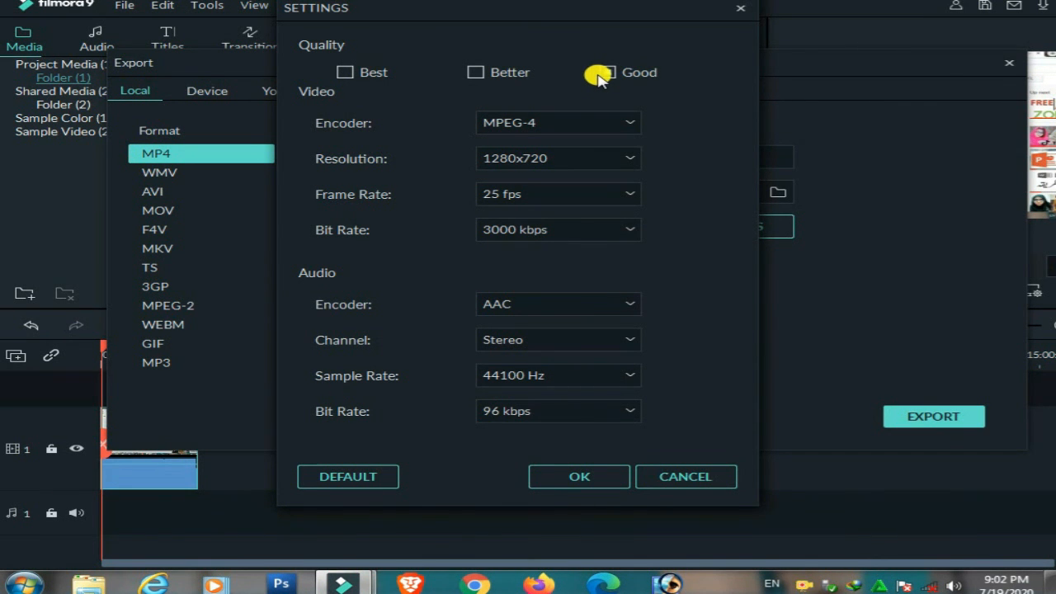
pyautogui.click(740, 9)
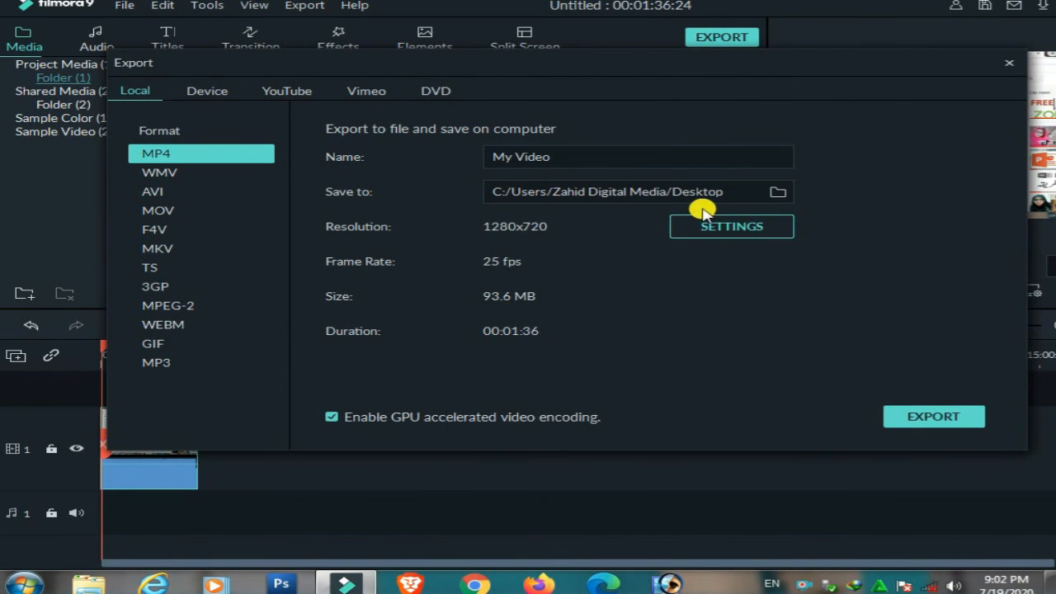
pyautogui.click(711, 229)
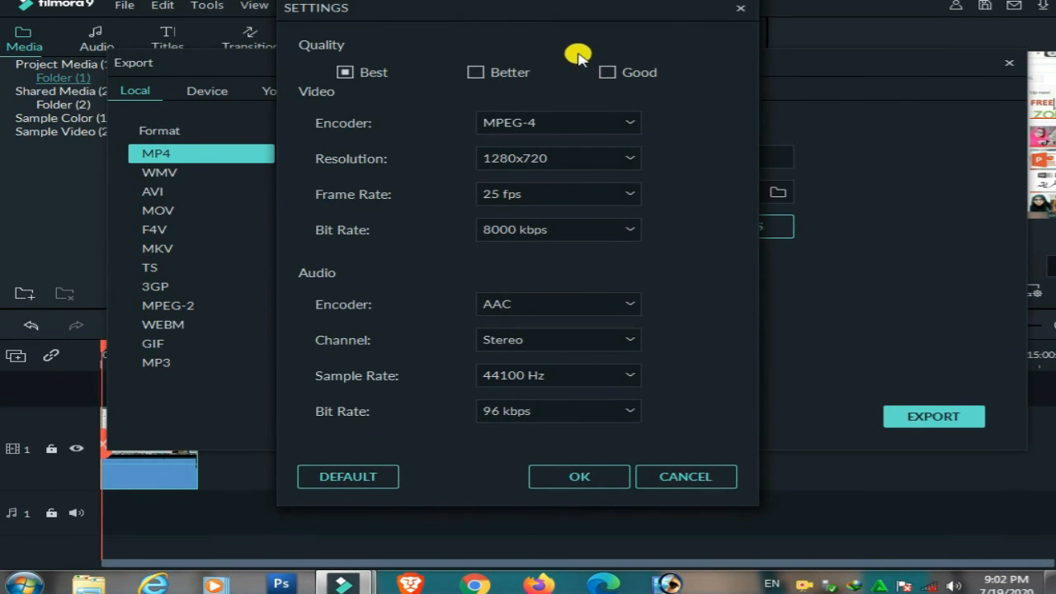
pyautogui.click(604, 73)
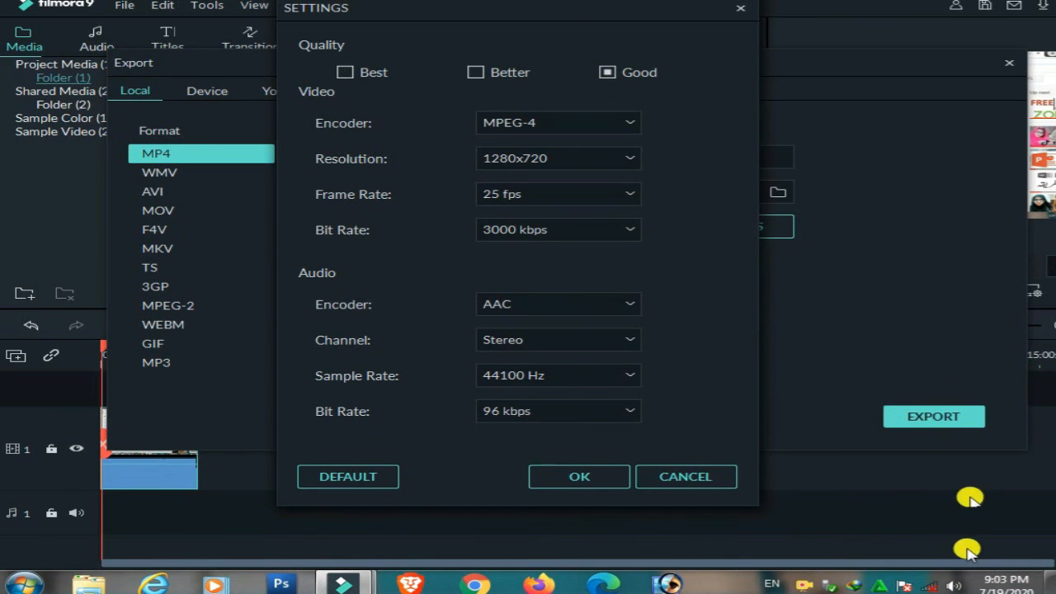
pyautogui.click(580, 483)
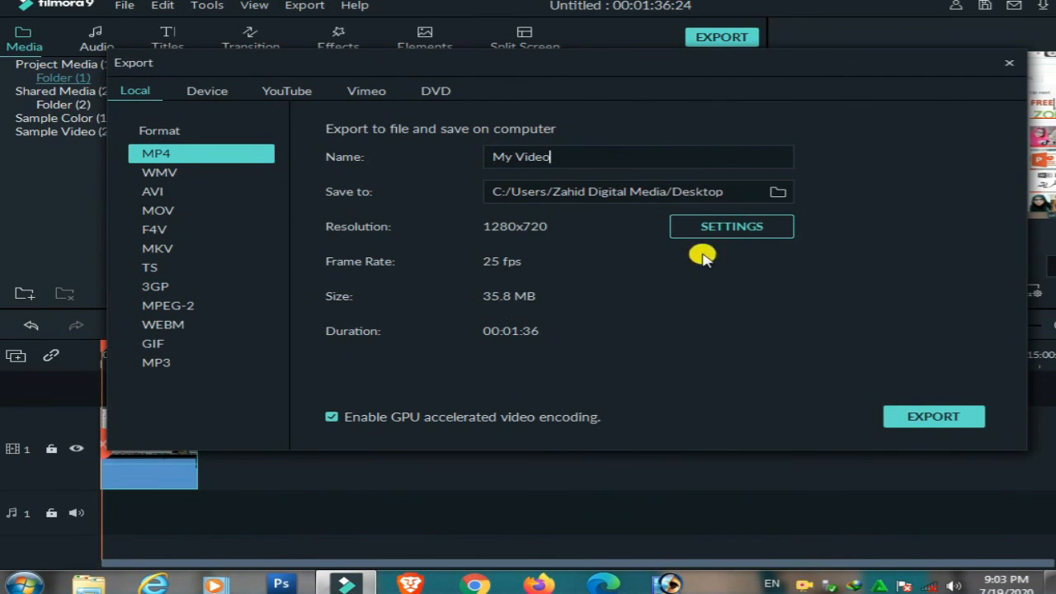
# Step: Examine the available video frame rate, audio sample rate and audio bit rate options in the export settings
pyautogui.click(726, 226)
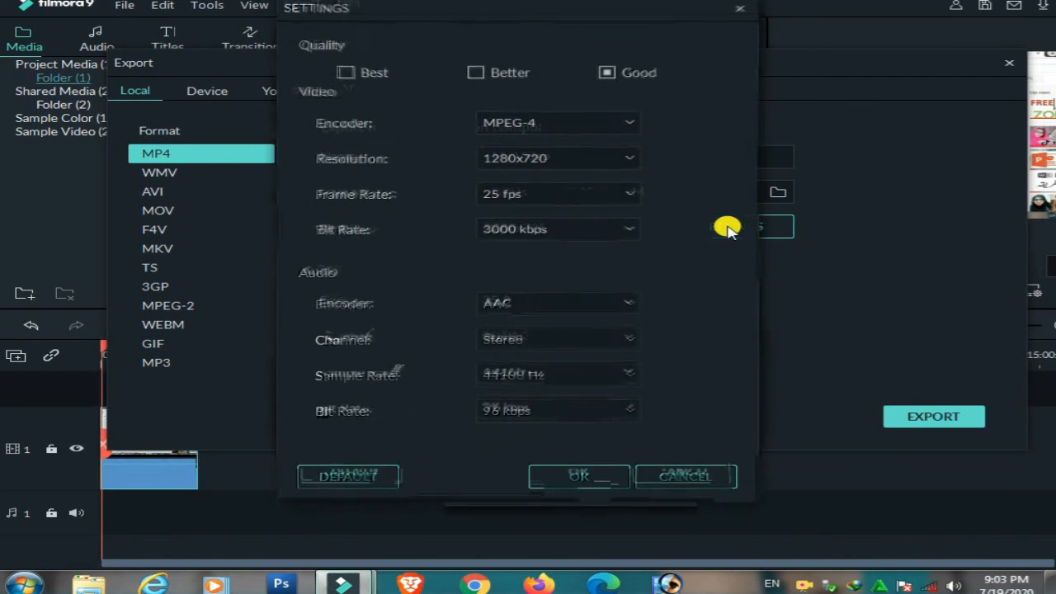
pyautogui.click(627, 198)
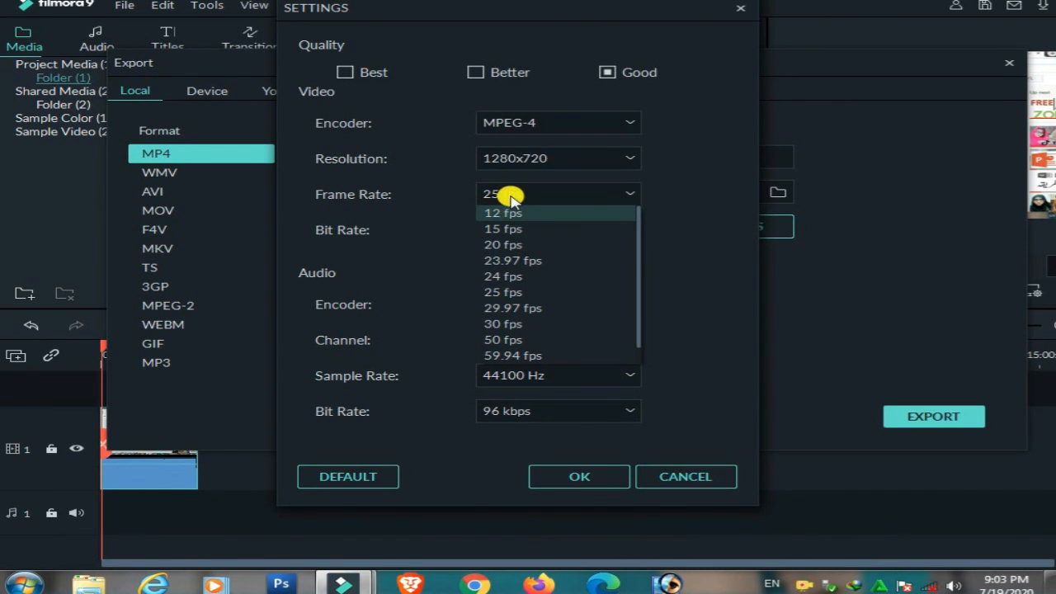
pyautogui.click(623, 375)
pyautogui.click(625, 374)
pyautogui.click(689, 393)
pyautogui.click(629, 417)
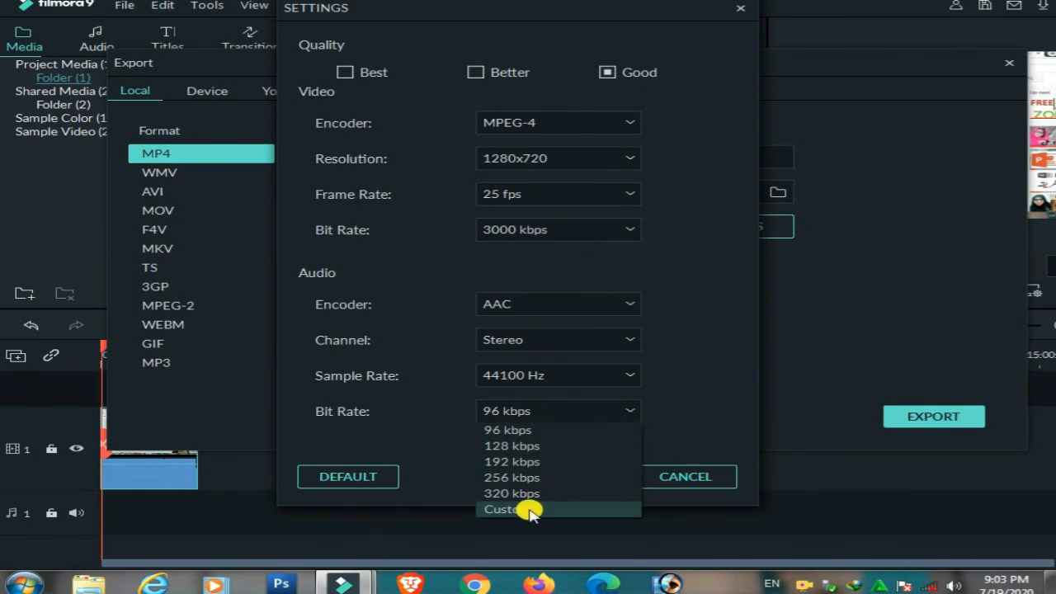
pyautogui.click(723, 320)
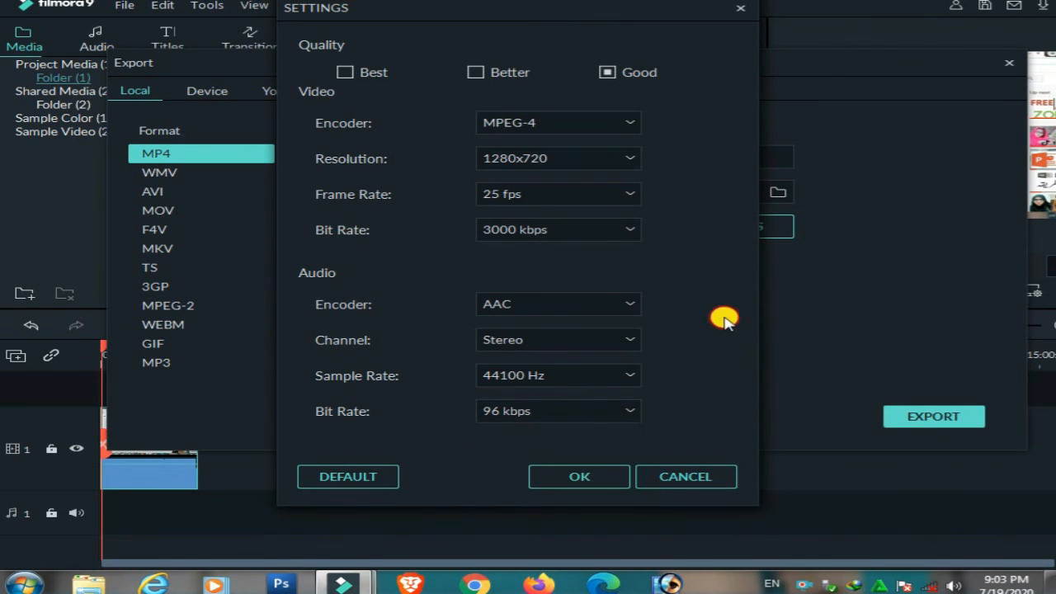